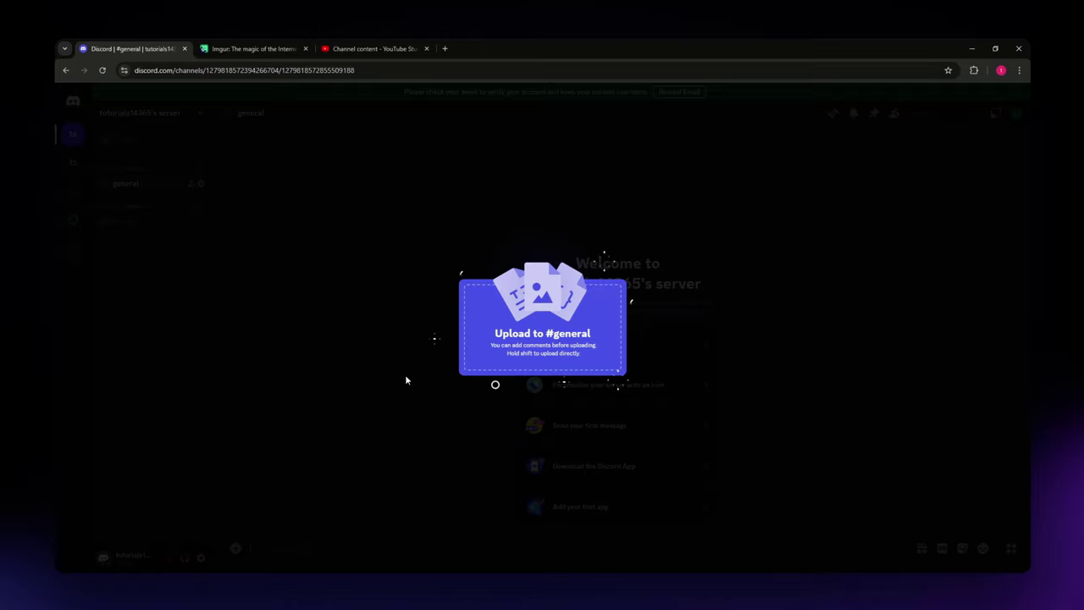
# - After Discord rejects the oversized video, open Imgur's new post upload page
pyautogui.moveTo(405, 375); pyautogui.dragTo(457, 383)
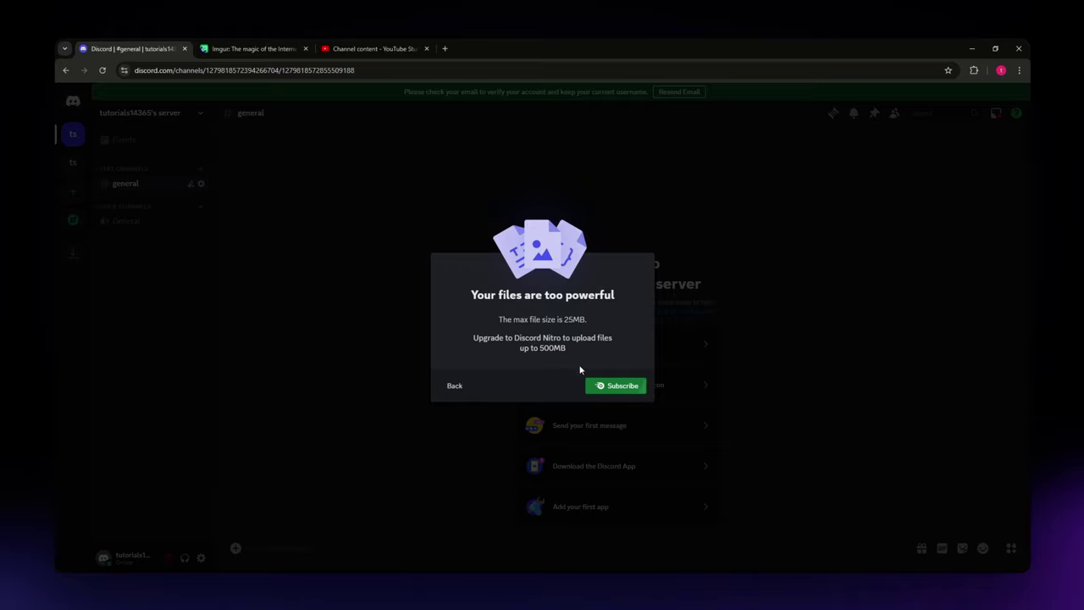
pyautogui.click(460, 387)
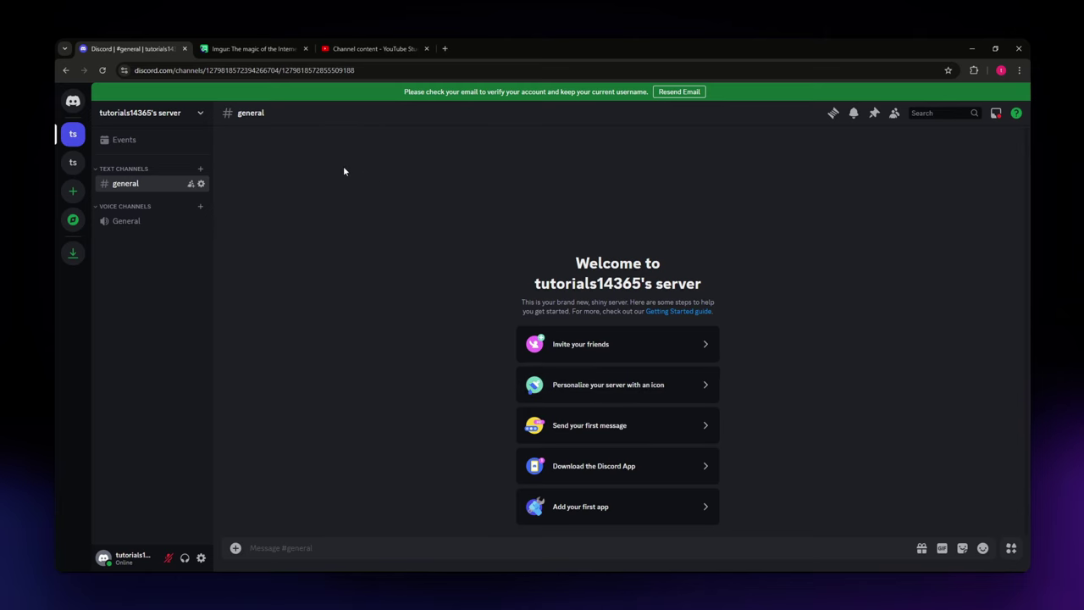
pyautogui.click(266, 49)
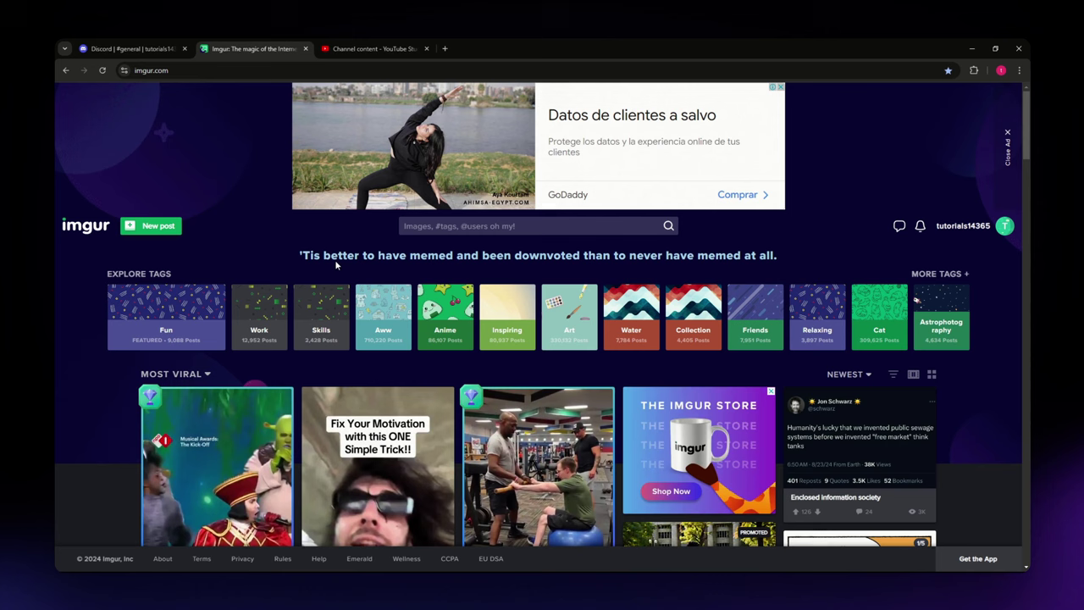
pyautogui.click(182, 70)
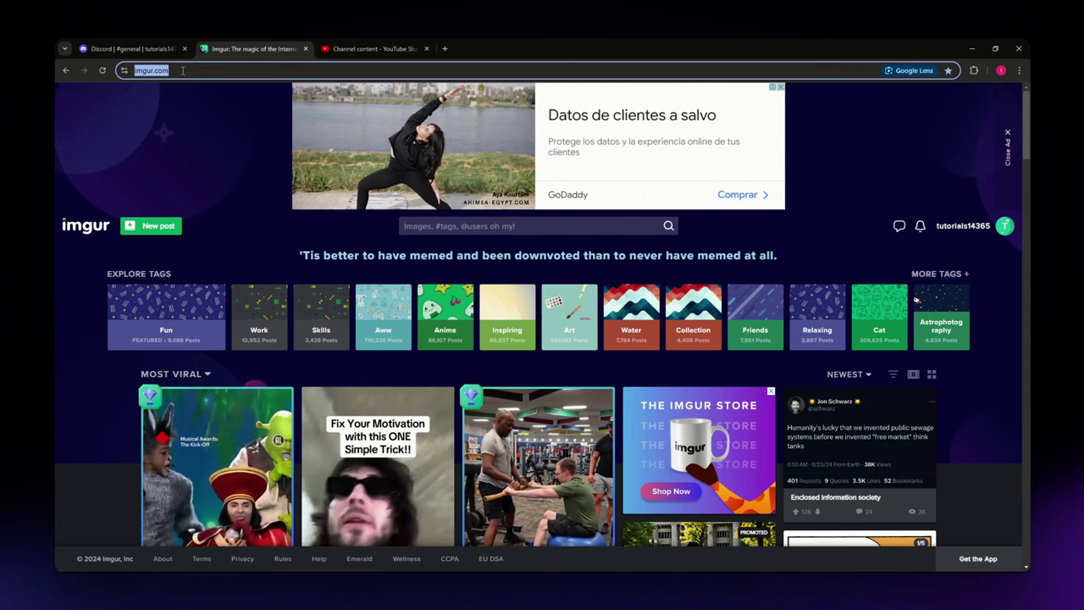
pyautogui.click(209, 144)
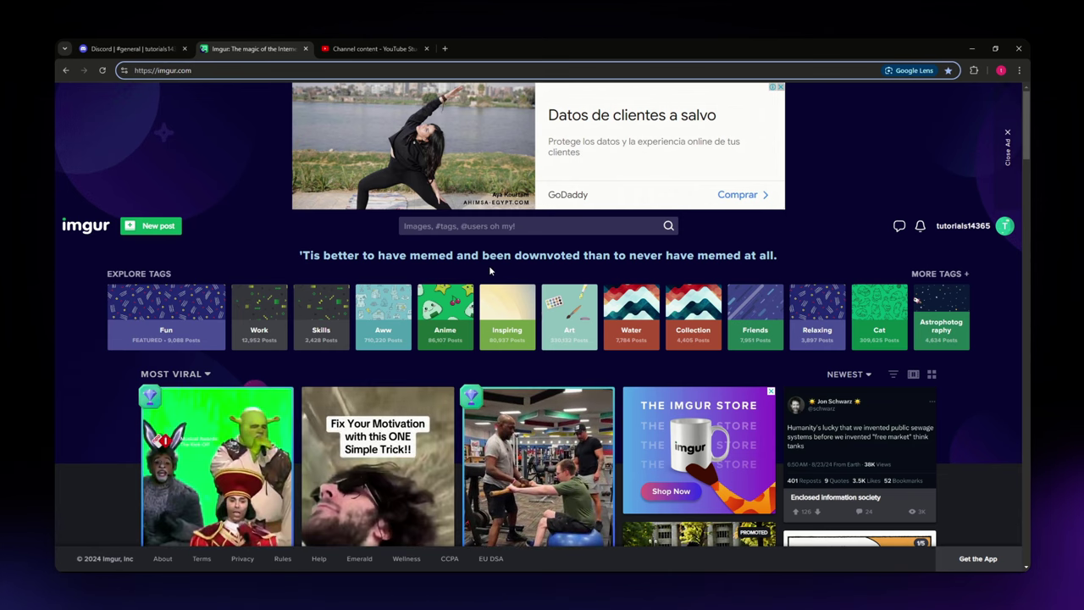
pyautogui.click(159, 226)
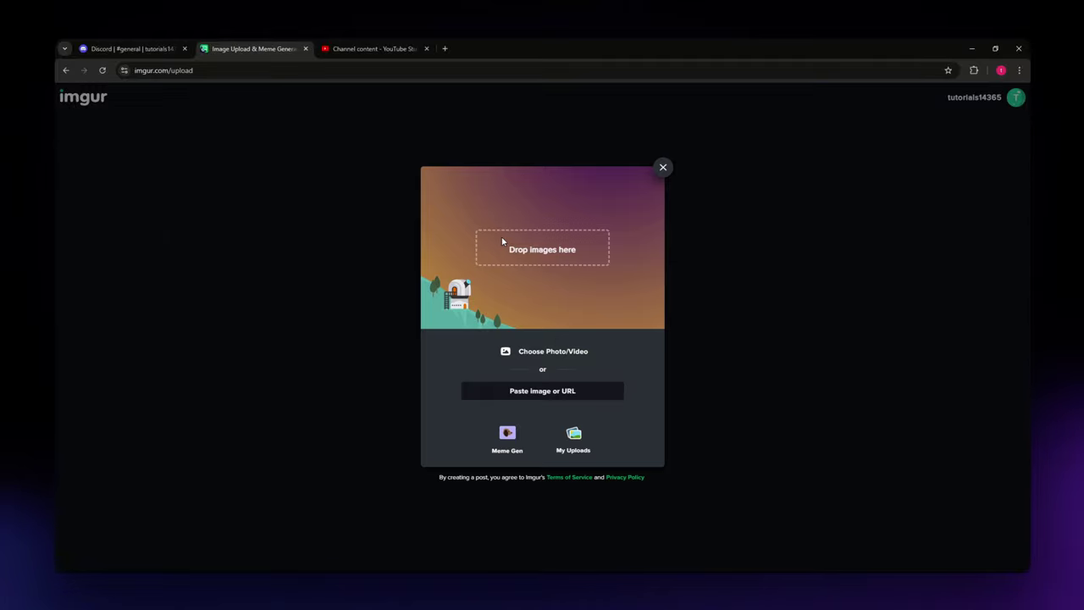
# - Upload the countdown video file to a new Imgur post with its audio kept
pyautogui.click(545, 352)
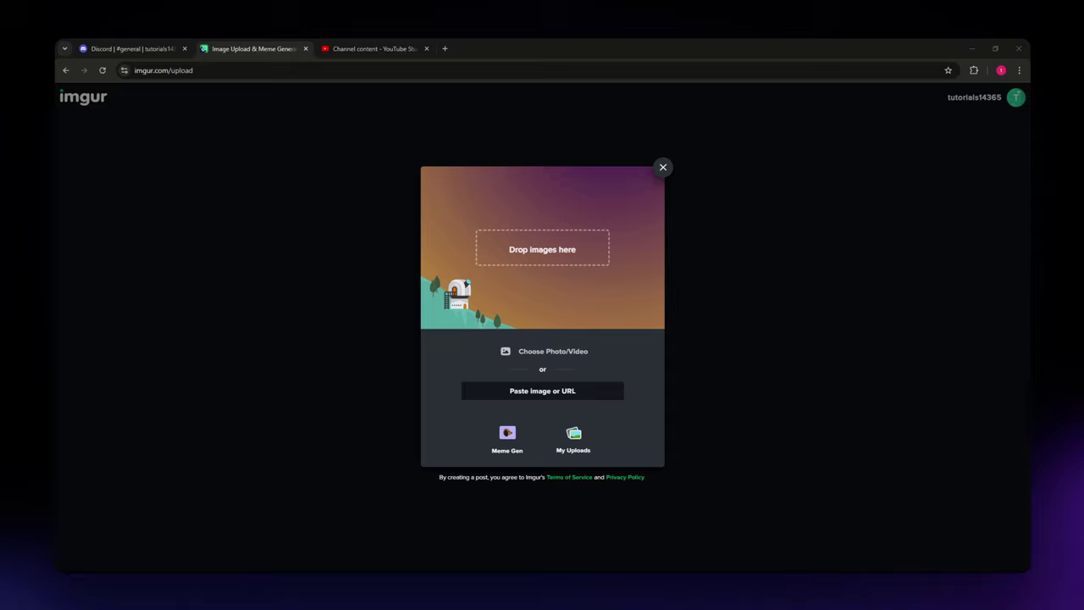
pyautogui.press('Escape')
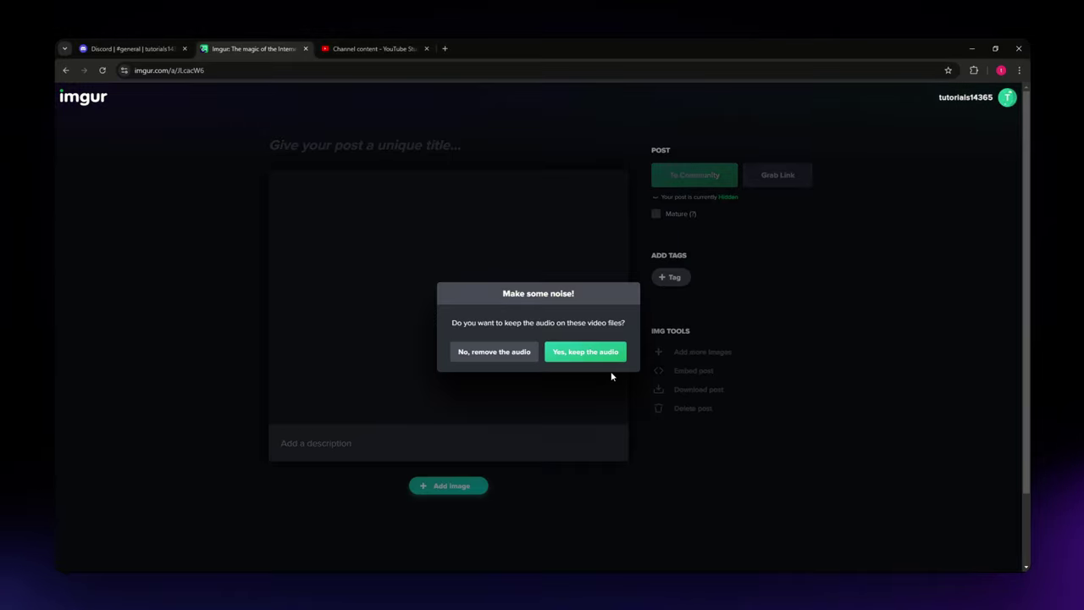
pyautogui.click(584, 354)
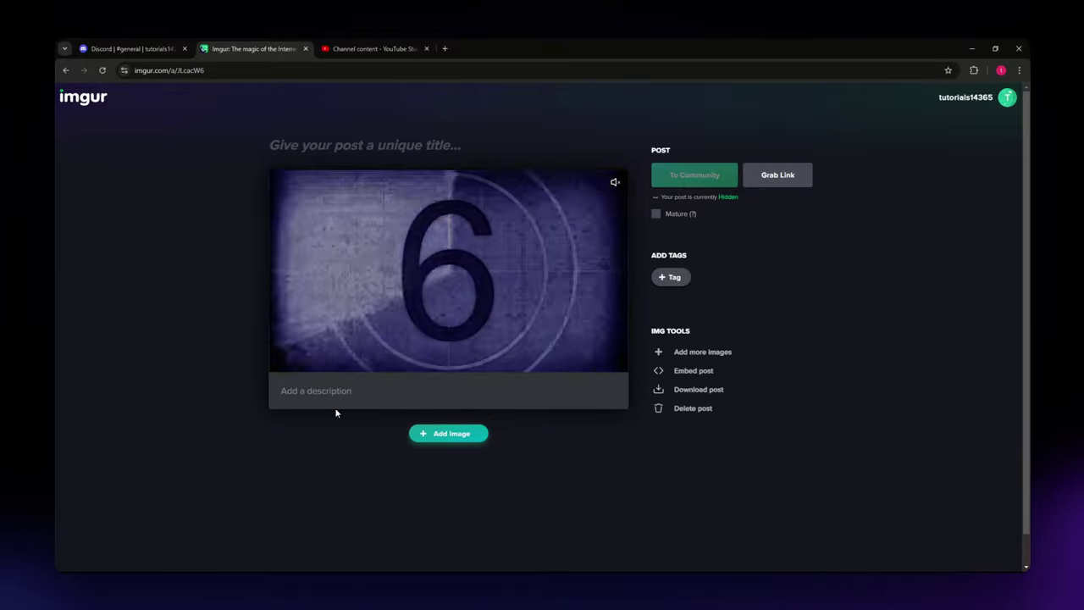
# - Title the Imgur post 'Sample video'
pyautogui.click(318, 145)
pyautogui.write('Sample')
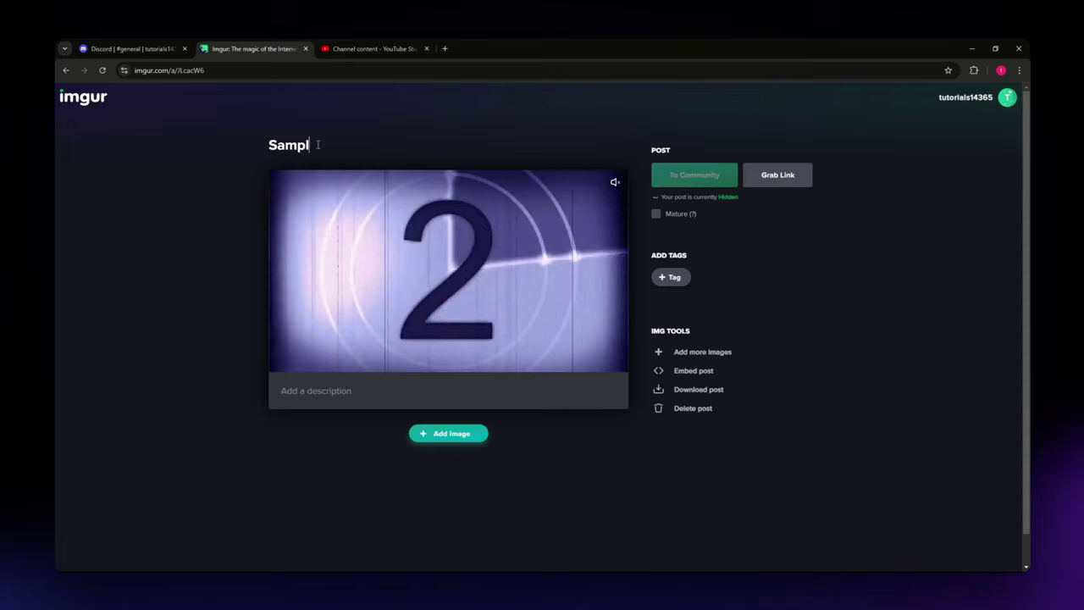
pyautogui.write(' video')
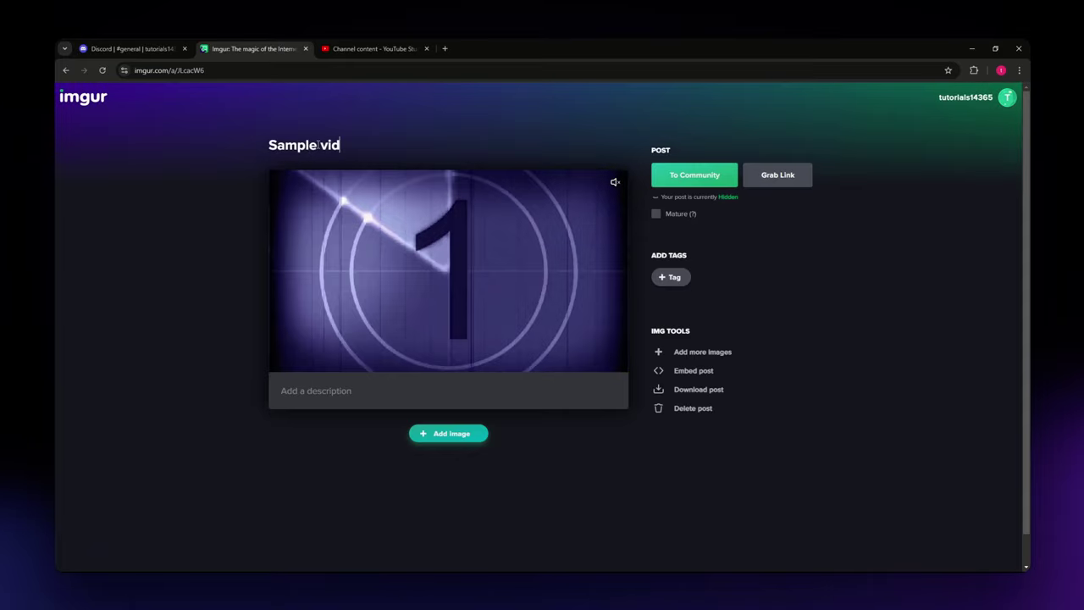
pyautogui.click(359, 391)
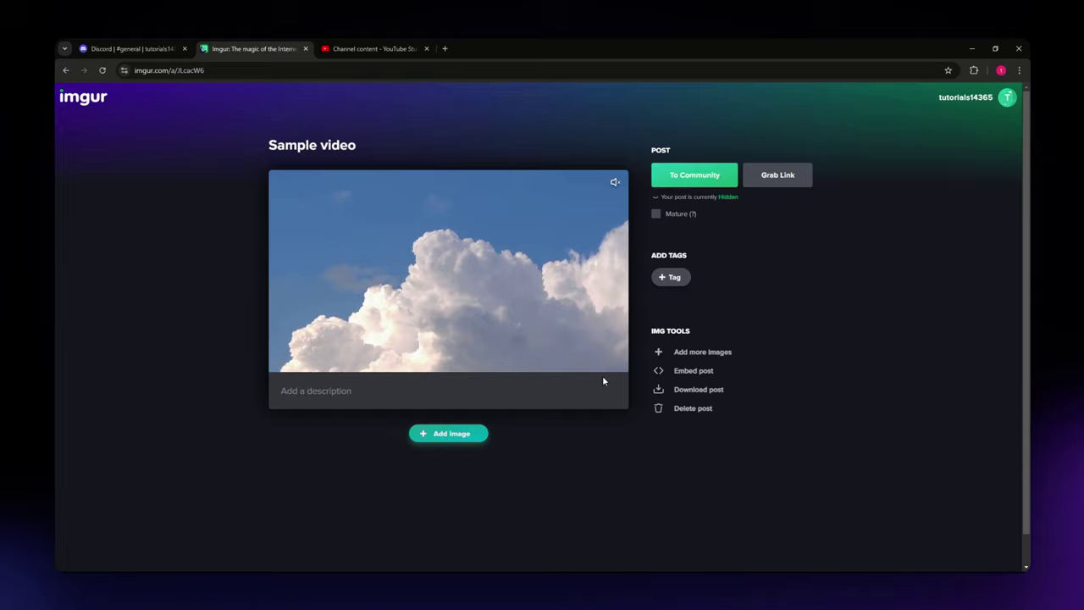
# - Copy the post's share link and close the share dialog
pyautogui.click(774, 177)
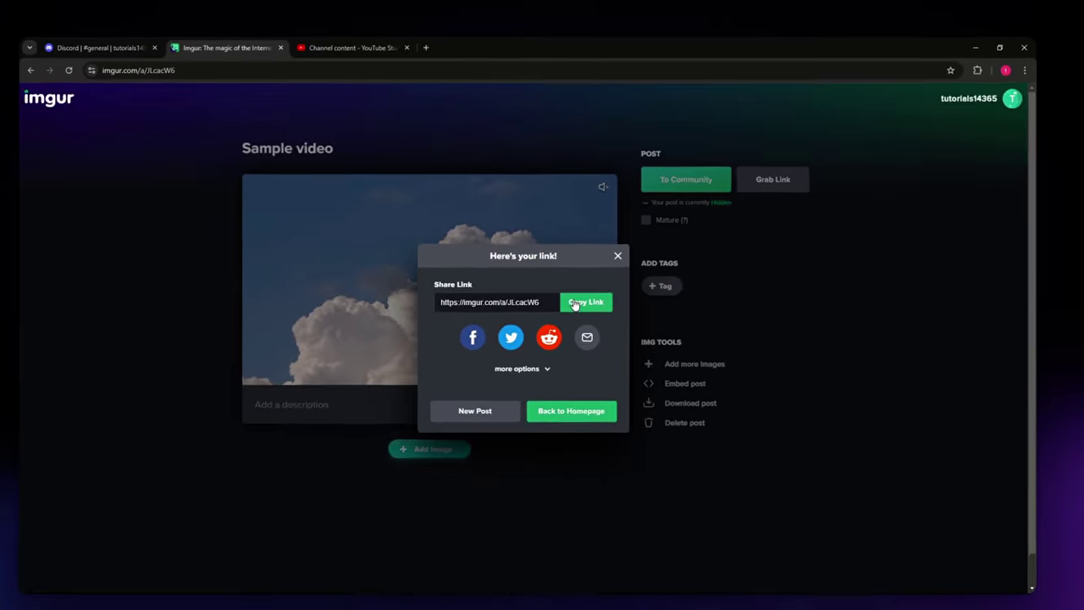
pyautogui.click(587, 295)
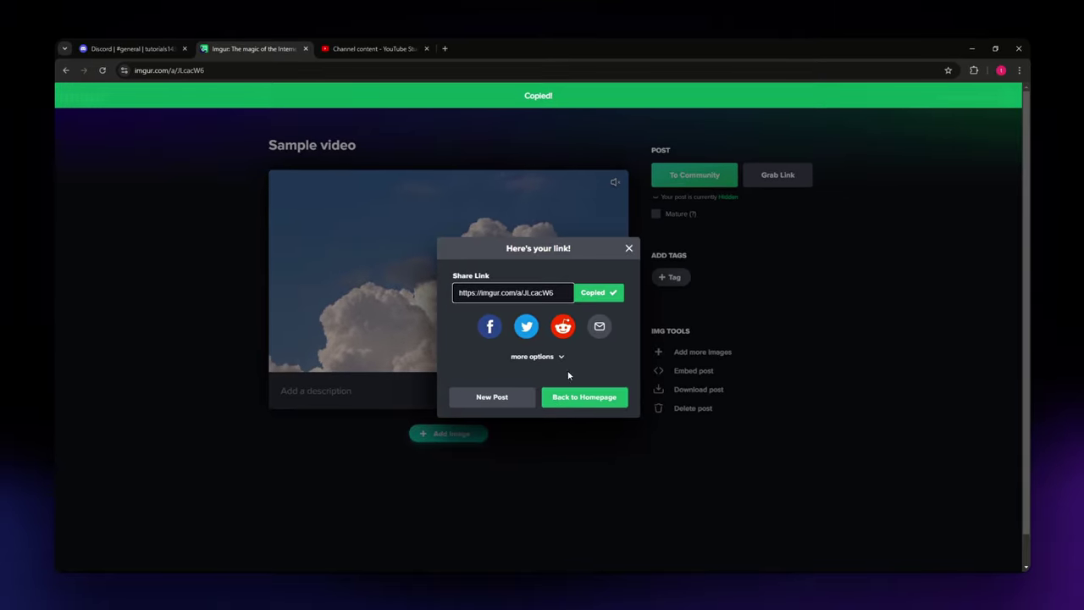
pyautogui.click(628, 248)
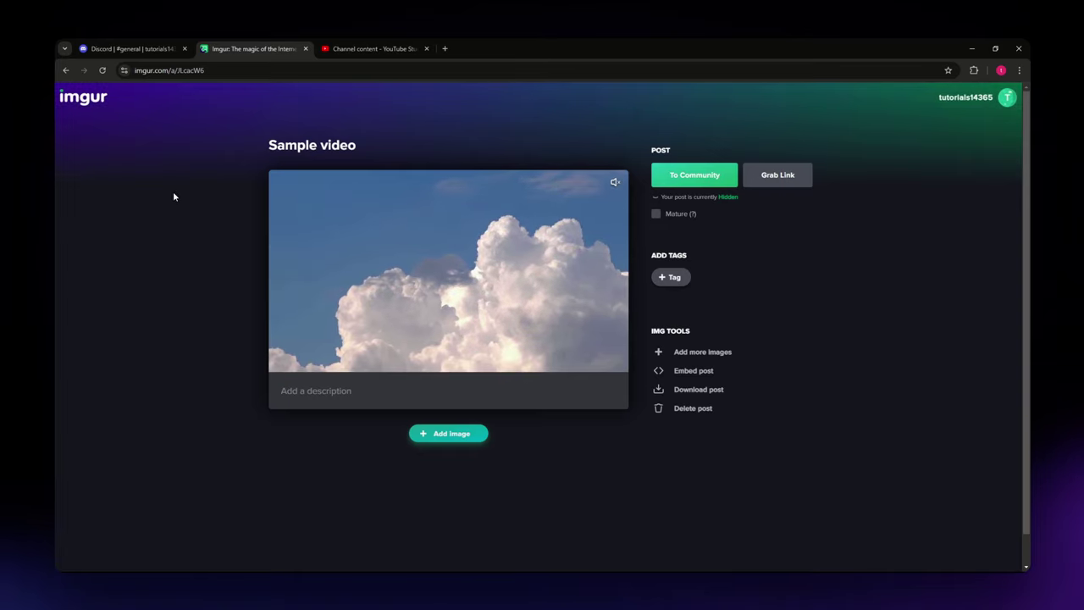
# - Paste and send the Imgur link in Discord's #general, then go back to the Imgur post
pyautogui.click(106, 52)
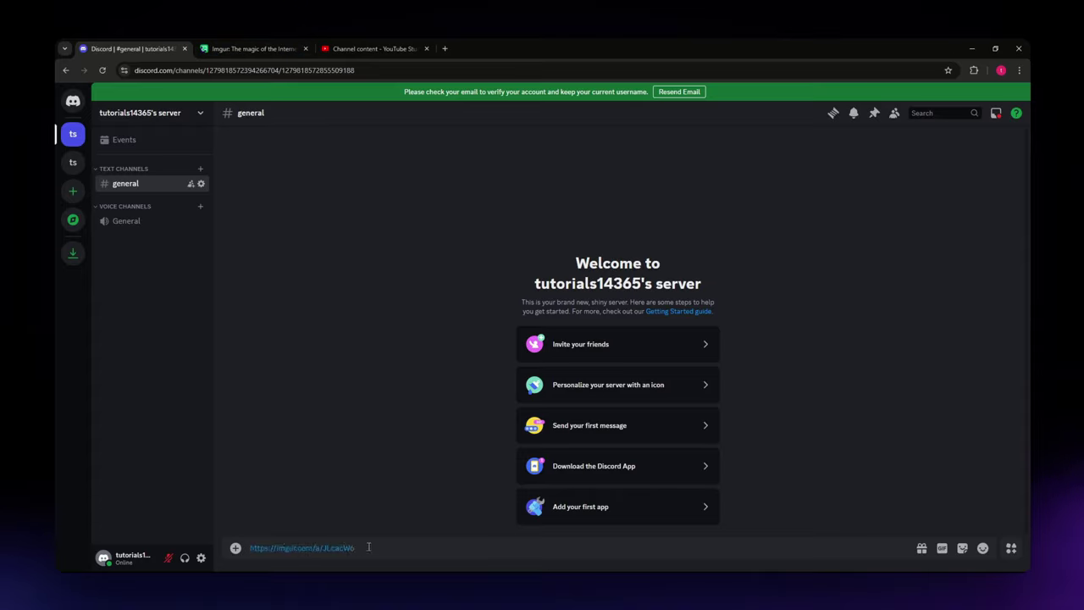
pyautogui.press('Return')
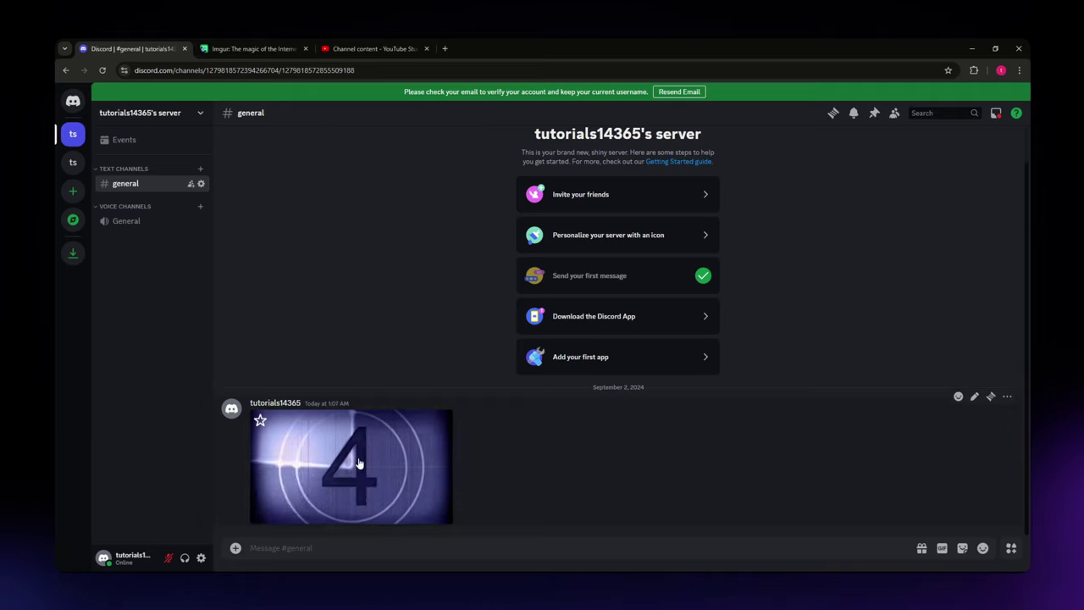
pyautogui.click(268, 50)
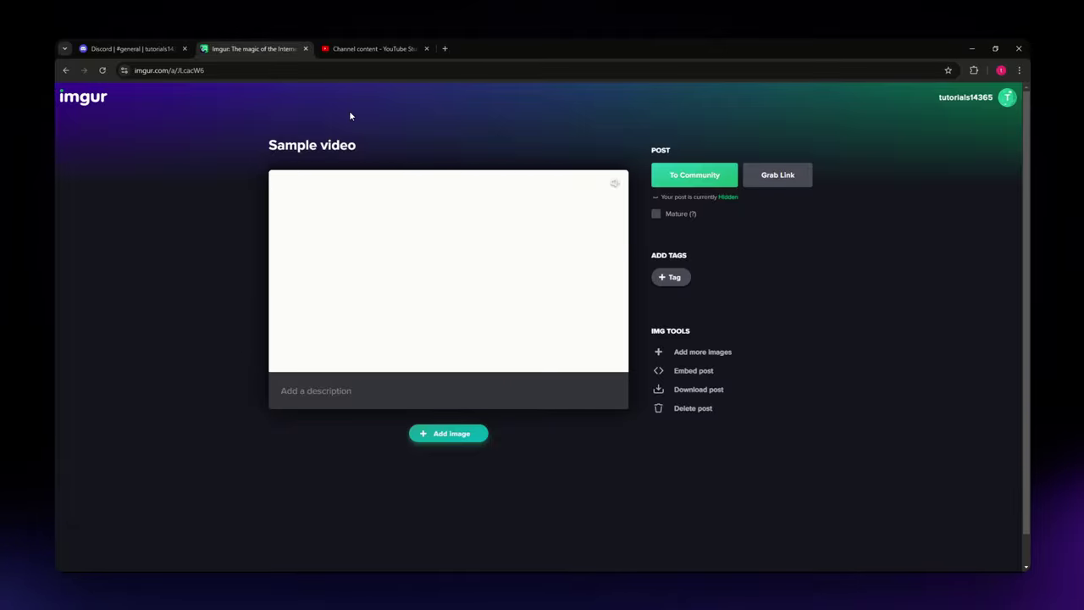
# - Go to YouTube Studio's Channel content list with the 0902 draft and open the Create menu
pyautogui.click(369, 50)
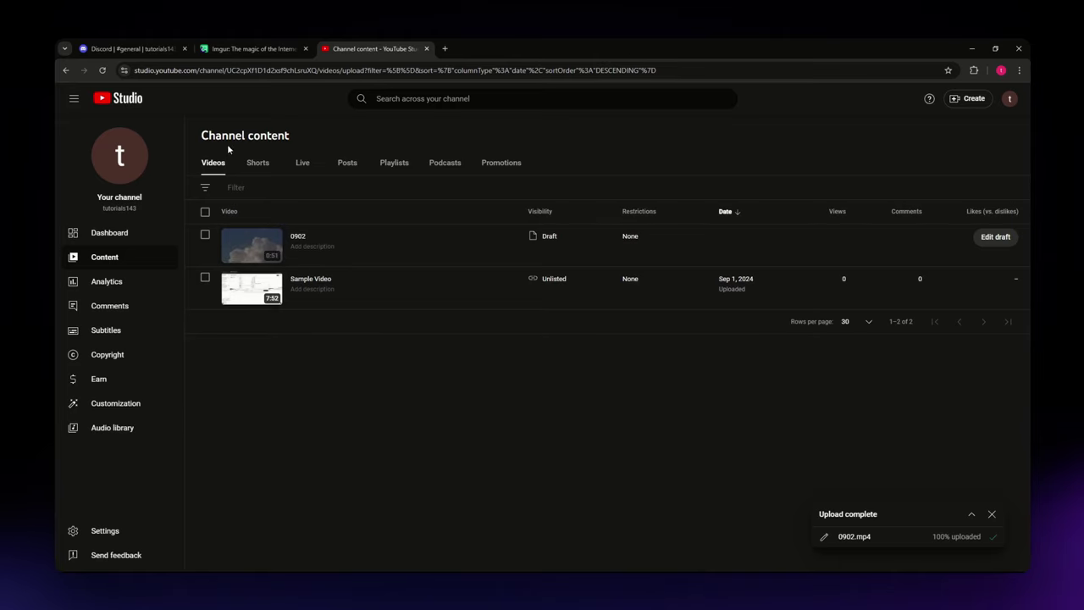
pyautogui.click(119, 53)
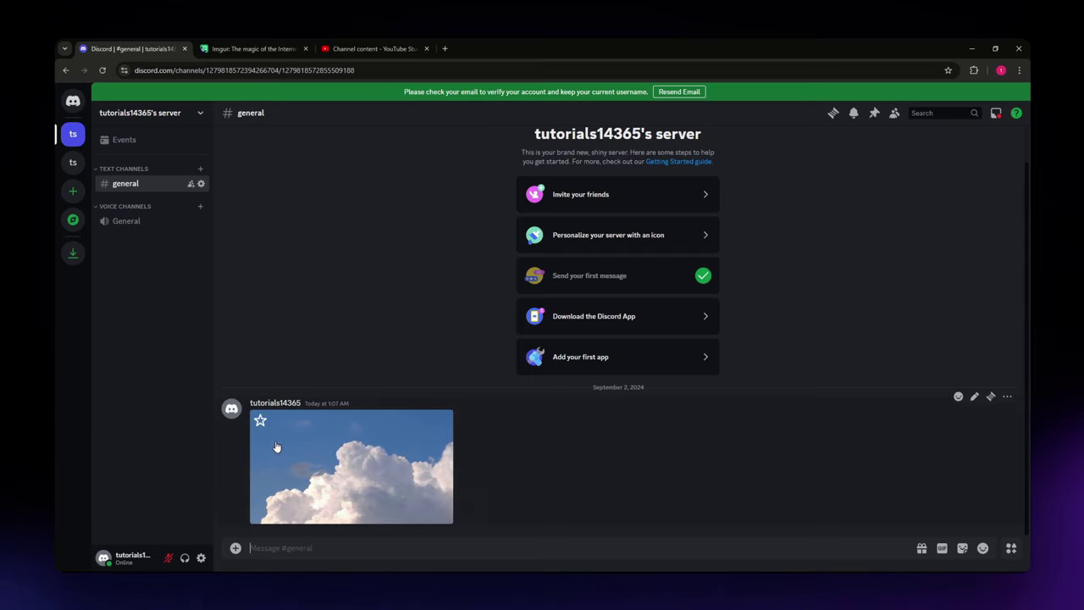
pyautogui.click(359, 47)
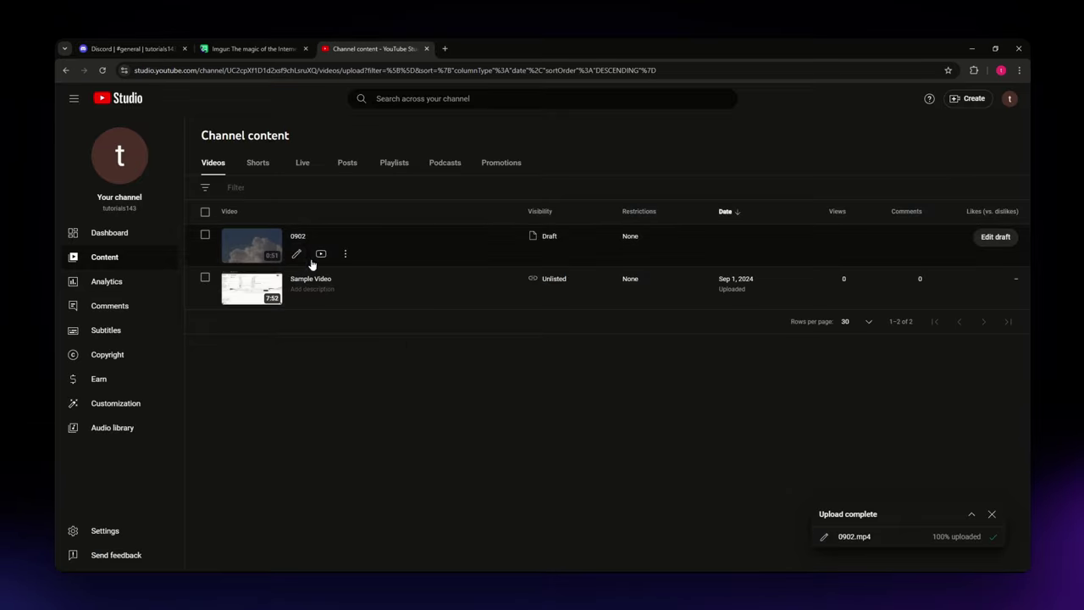
pyautogui.click(968, 100)
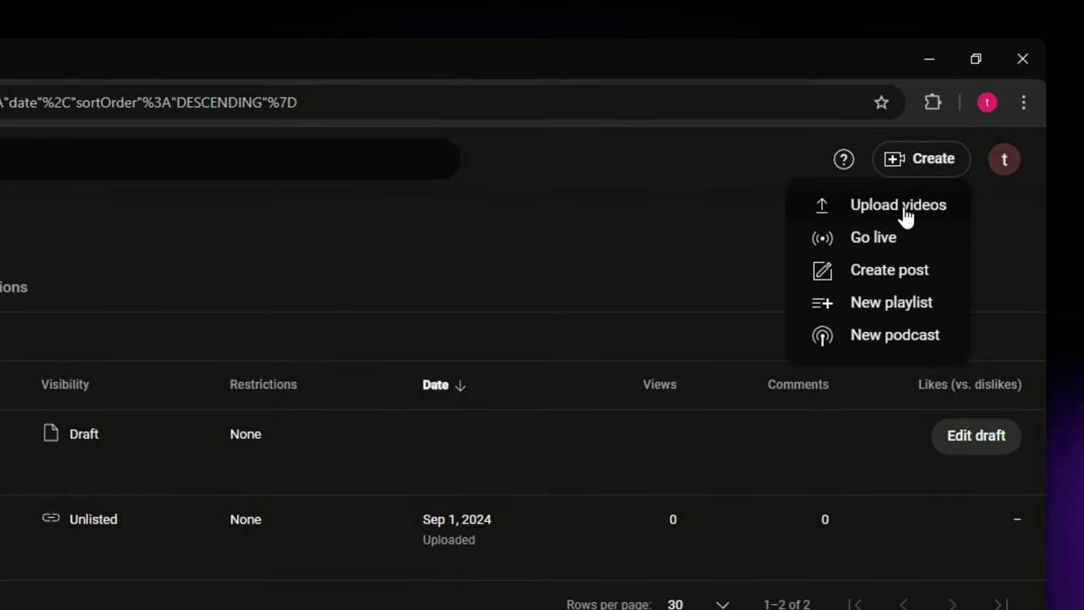
# - Dismiss the Create menu and rename the 0902 upload to 'Sample 2'
pyautogui.press('Escape')
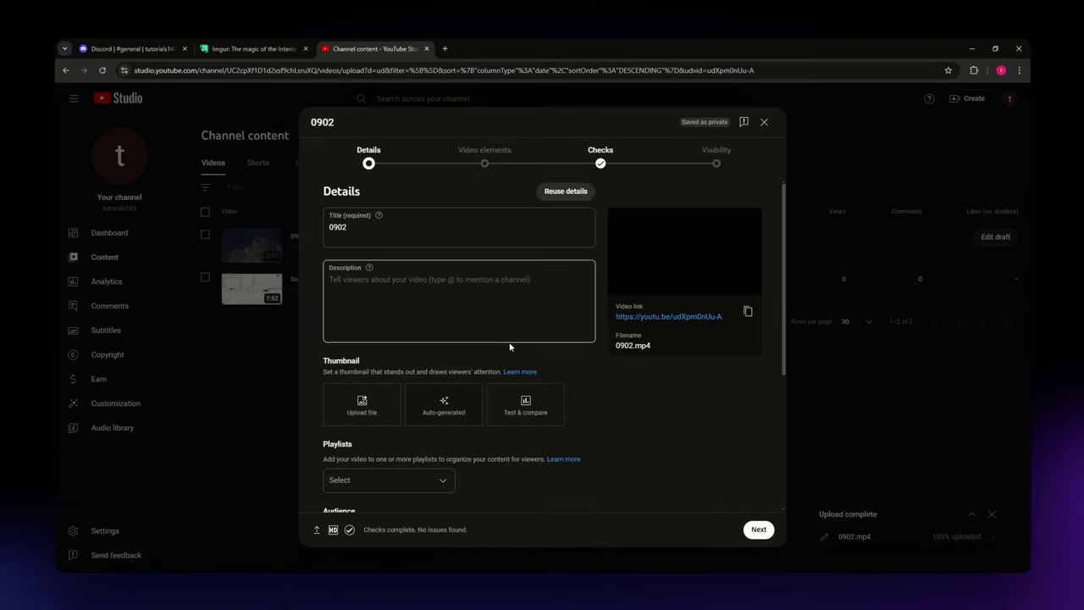
pyautogui.scroll(-2, 443, 406)
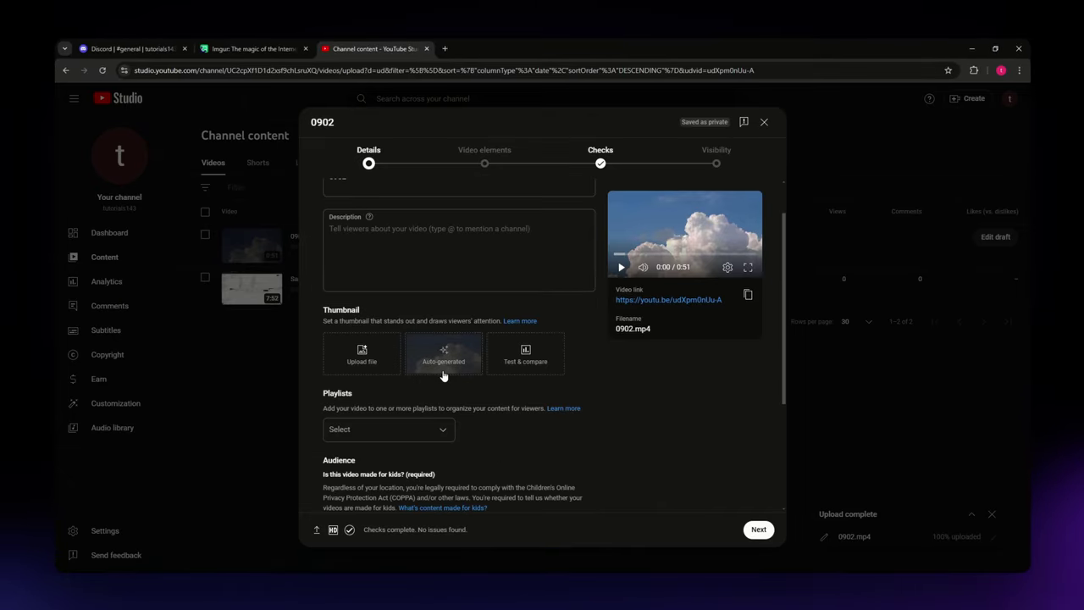
pyautogui.scroll(2, 443, 406)
pyautogui.click(369, 234)
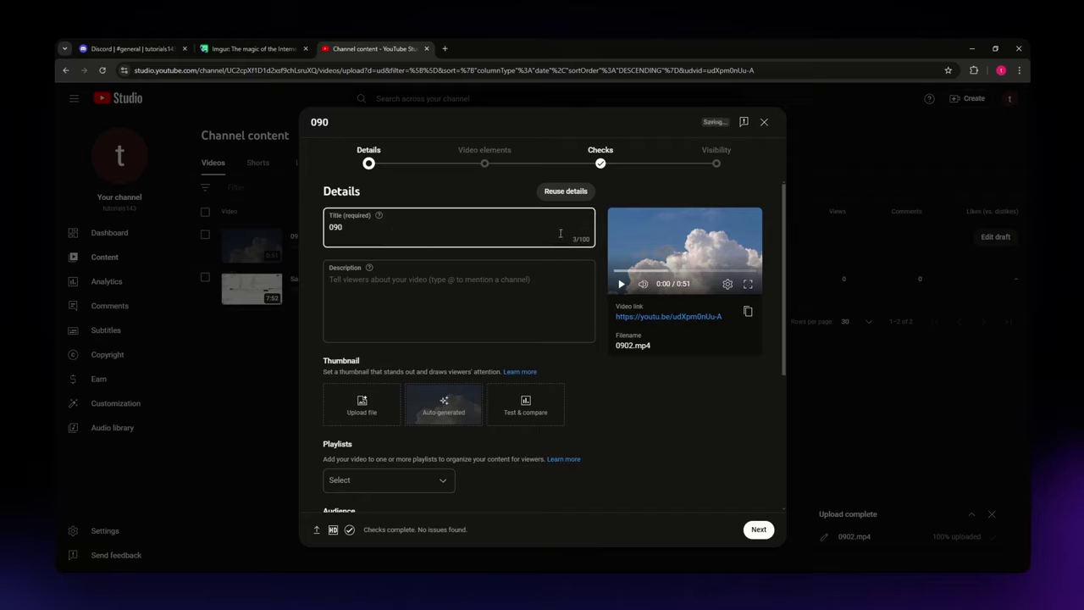
pyautogui.press('BackSpace')
pyautogui.press('BackSpace')
pyautogui.press('BackSpace')
pyautogui.write('Sampl')
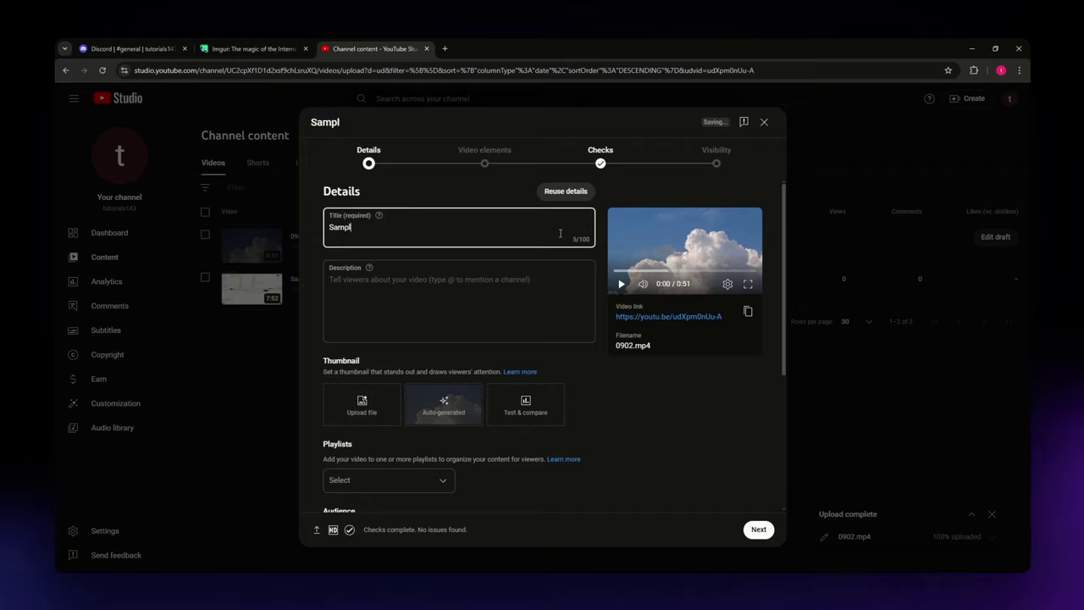
pyautogui.write('e 2')
# - Mark the video as not made for kids and advance to Visibility with Unlisted
pyautogui.scroll(-3, 480, 408)
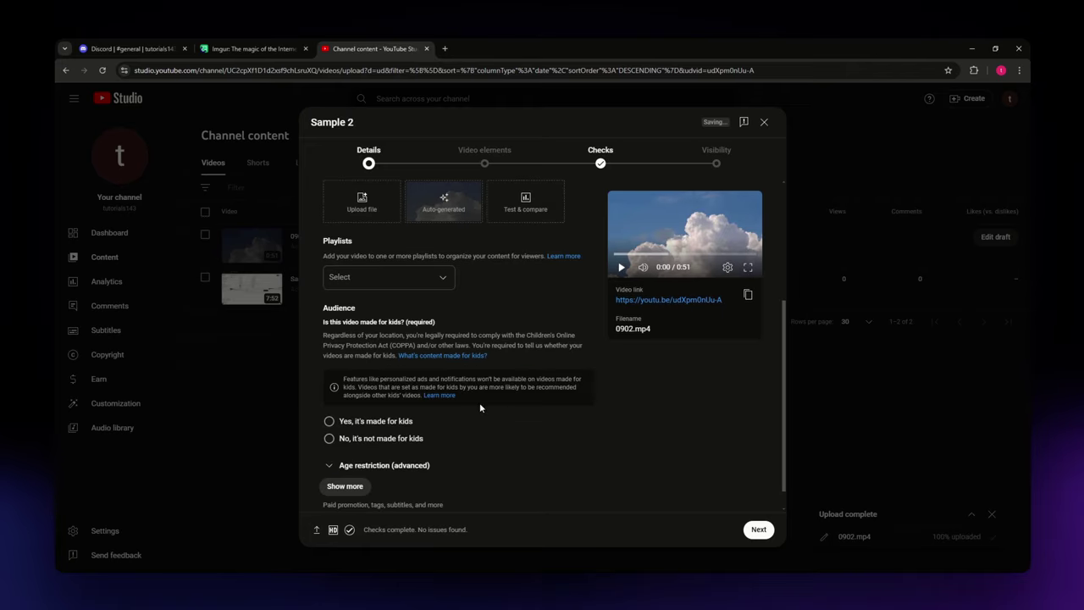
pyautogui.click(328, 411)
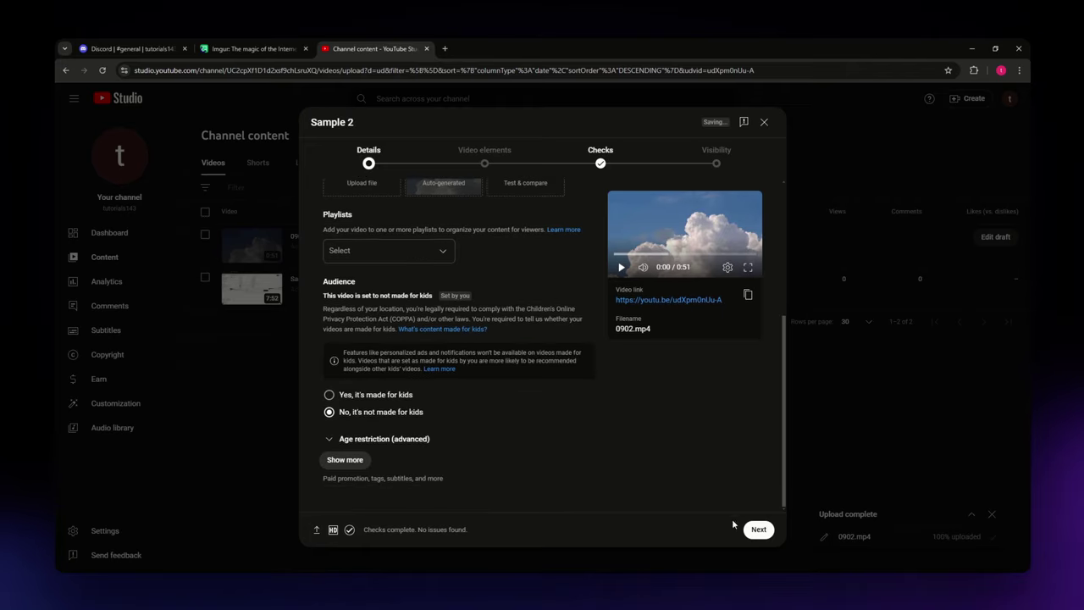
pyautogui.click(758, 529)
pyautogui.click(757, 529)
pyautogui.click(758, 529)
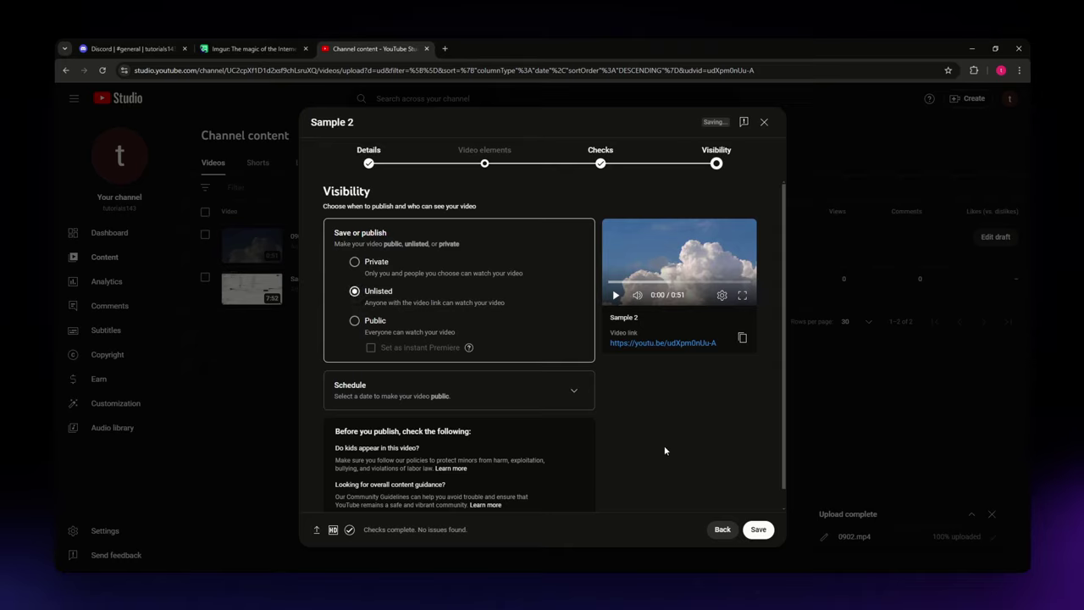
# - Save Sample 2 as an unlisted video and copy its shareable link
pyautogui.click(758, 529)
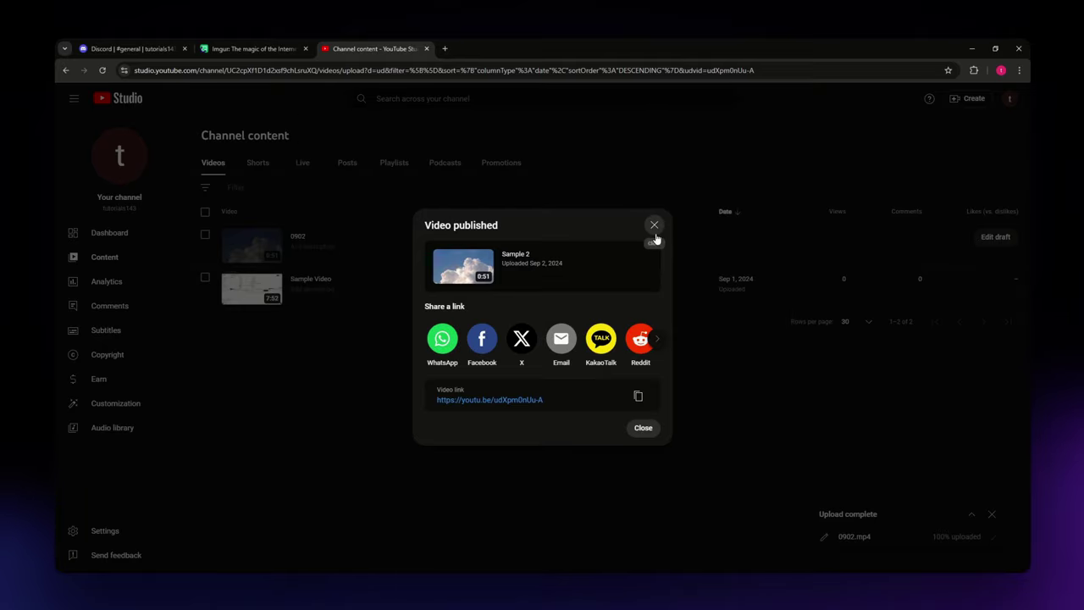
pyautogui.click(655, 227)
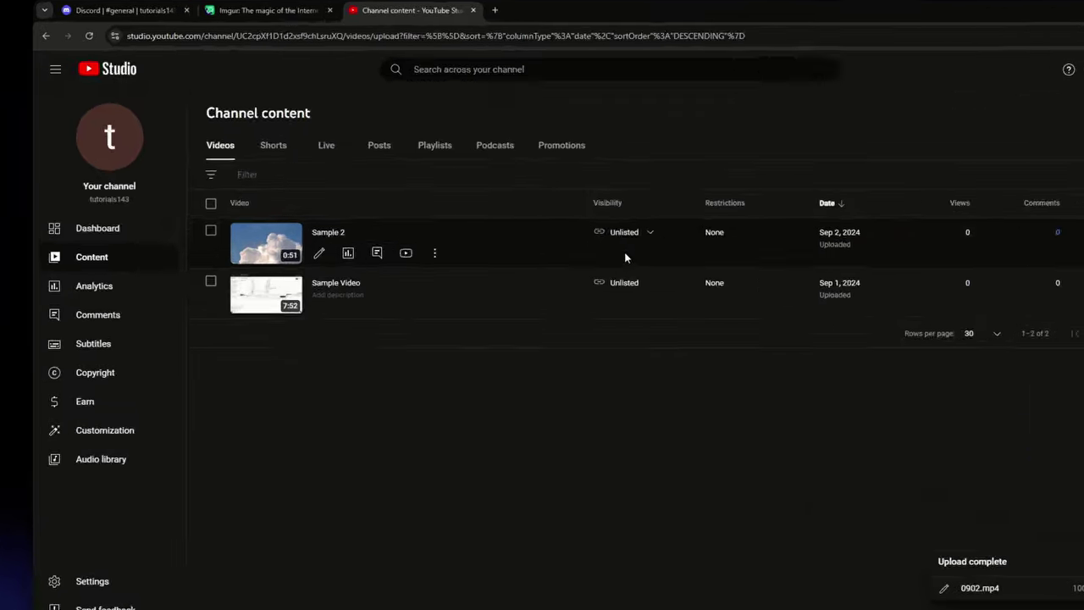
pyautogui.click(612, 252)
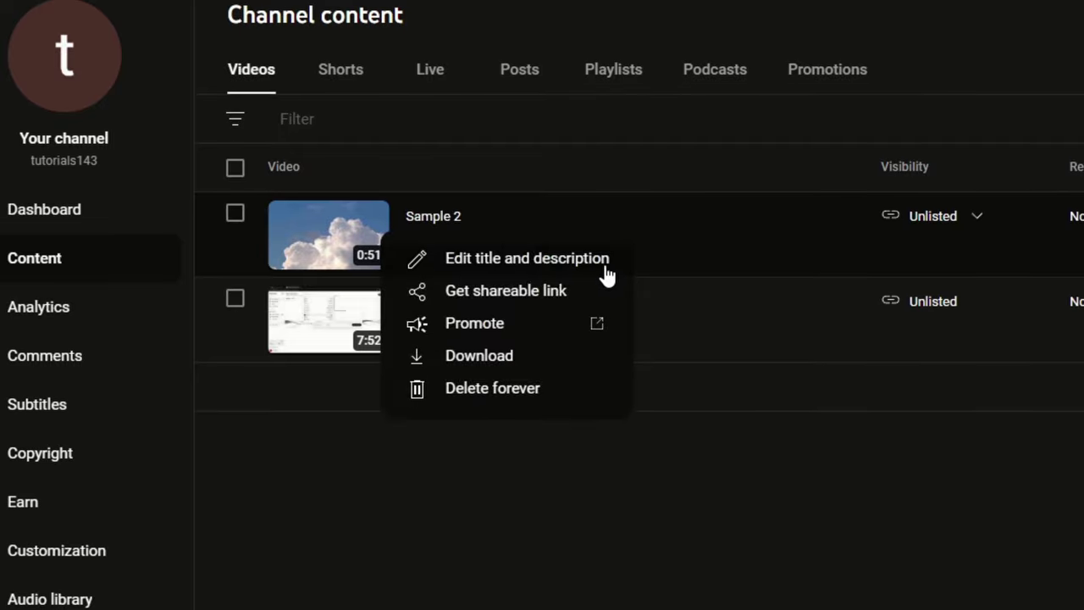
pyautogui.click(551, 289)
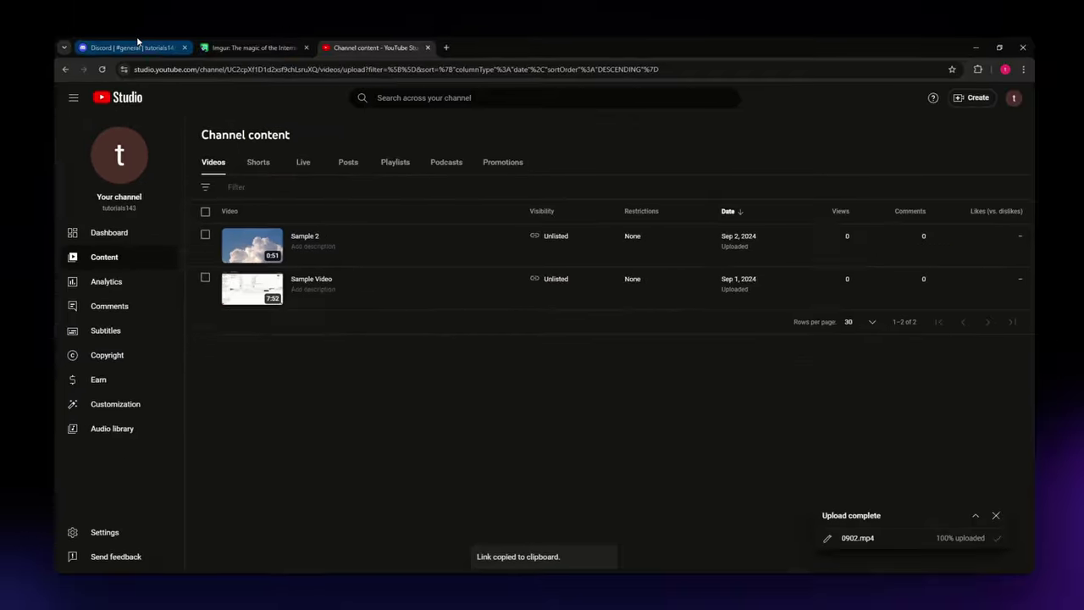
# - Paste and send the Sample 2 YouTube link in Discord's #general
pyautogui.click(155, 33)
pyautogui.hotkey('ctrl', 'v')
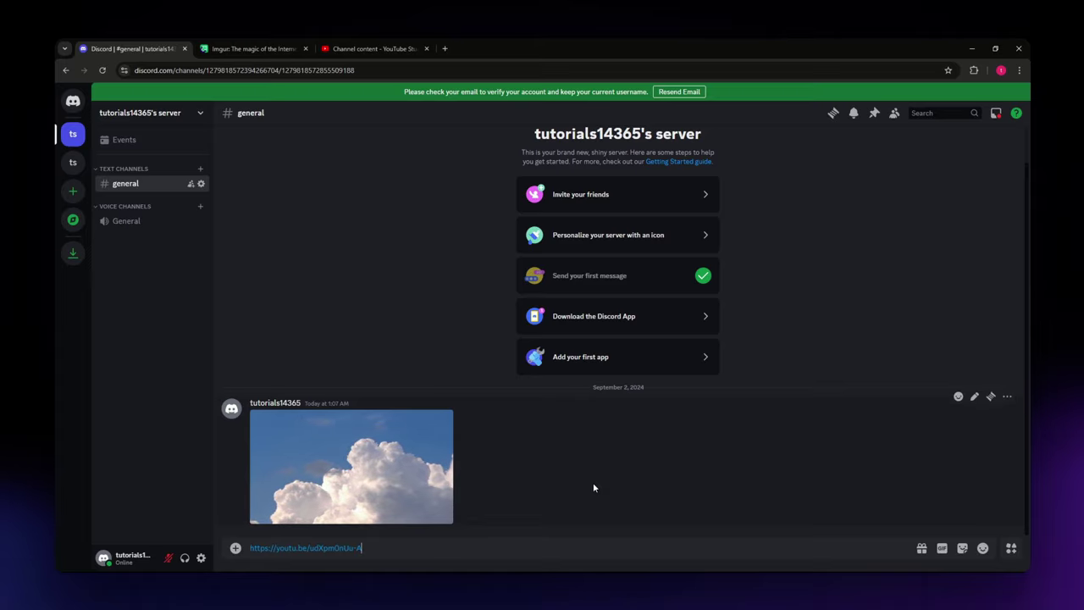
pyautogui.press('Return')
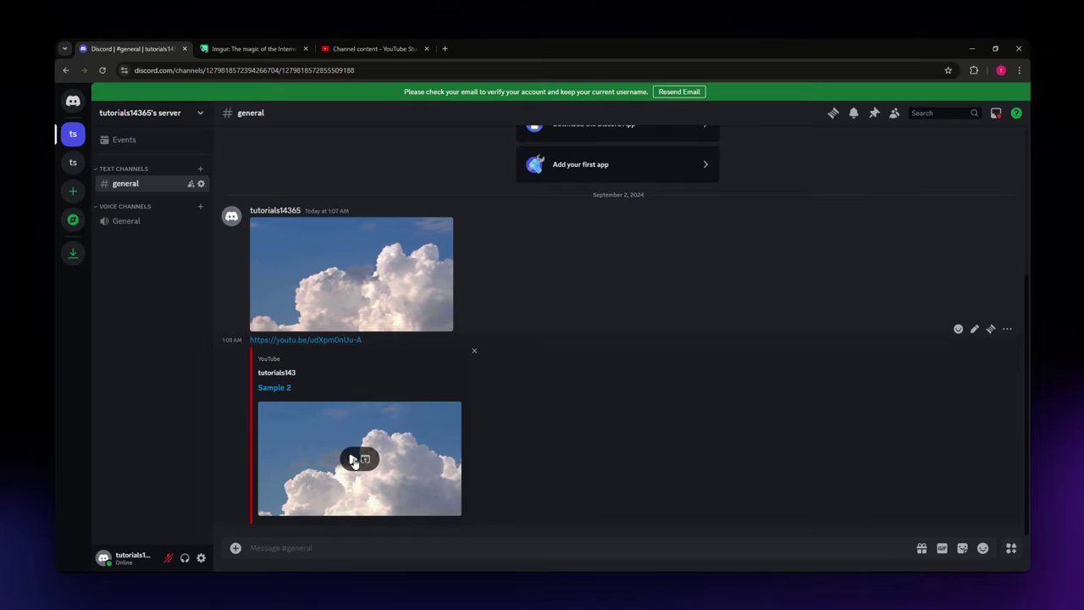
# - Play the embedded Sample 2 video, mute it, and pause it
pyautogui.click(353, 458)
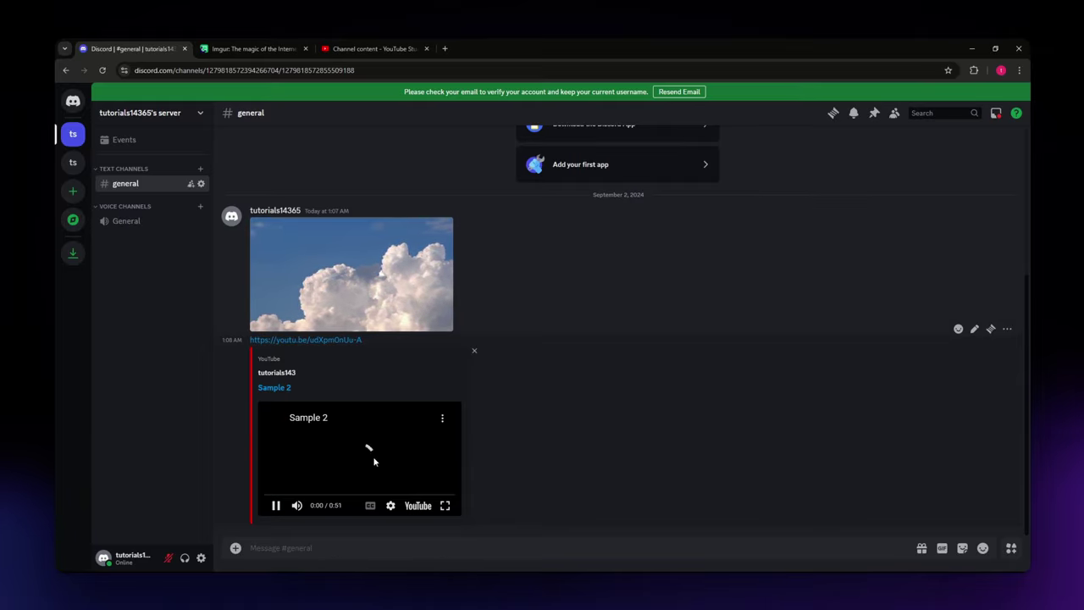
pyautogui.moveTo(316, 508); pyautogui.dragTo(309, 510)
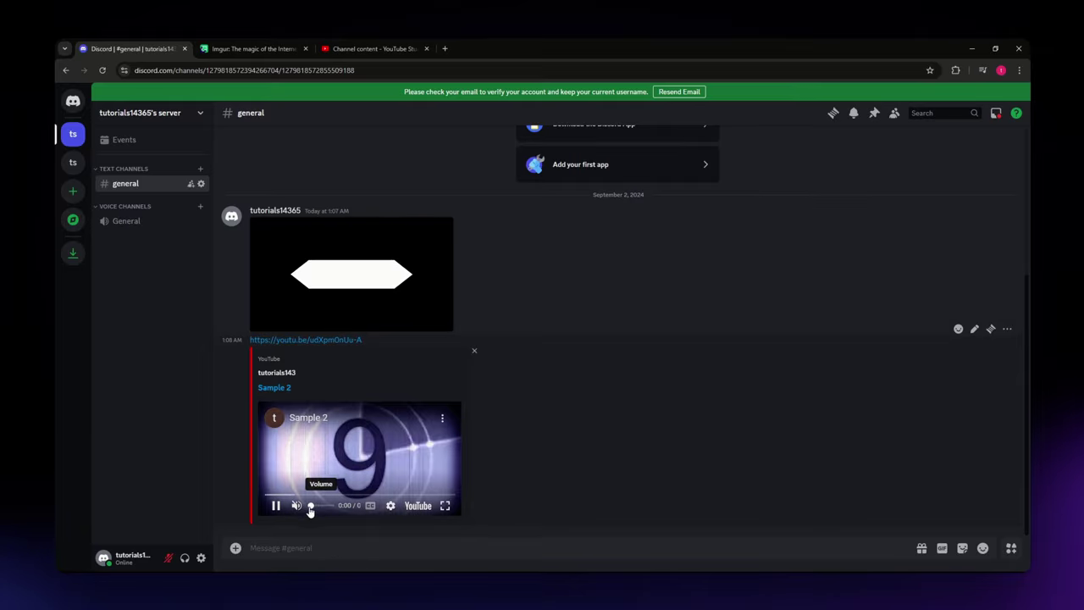
pyautogui.click(335, 458)
pyautogui.click(385, 454)
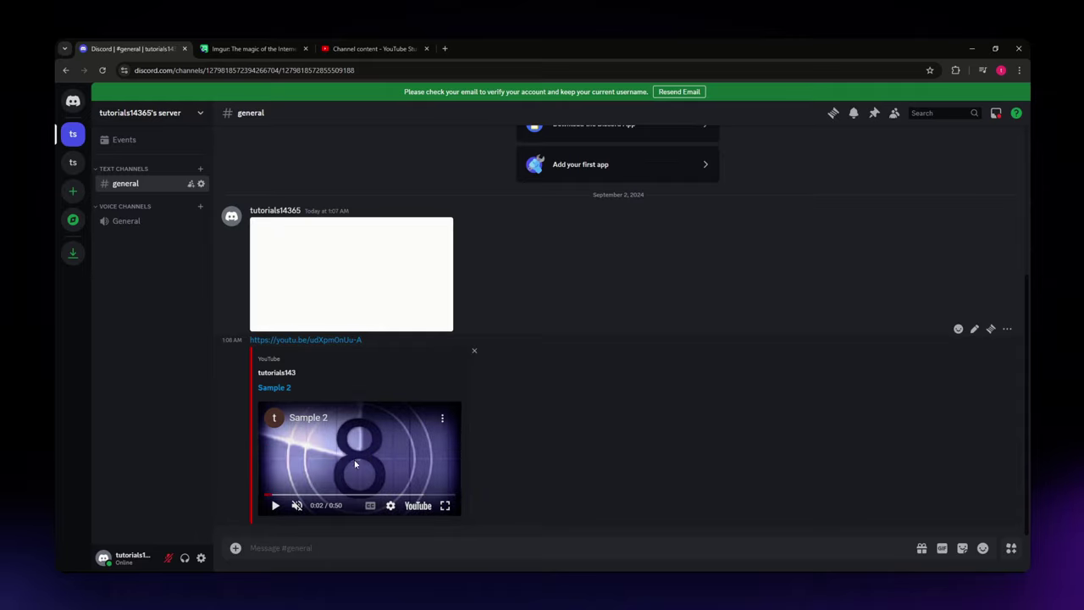